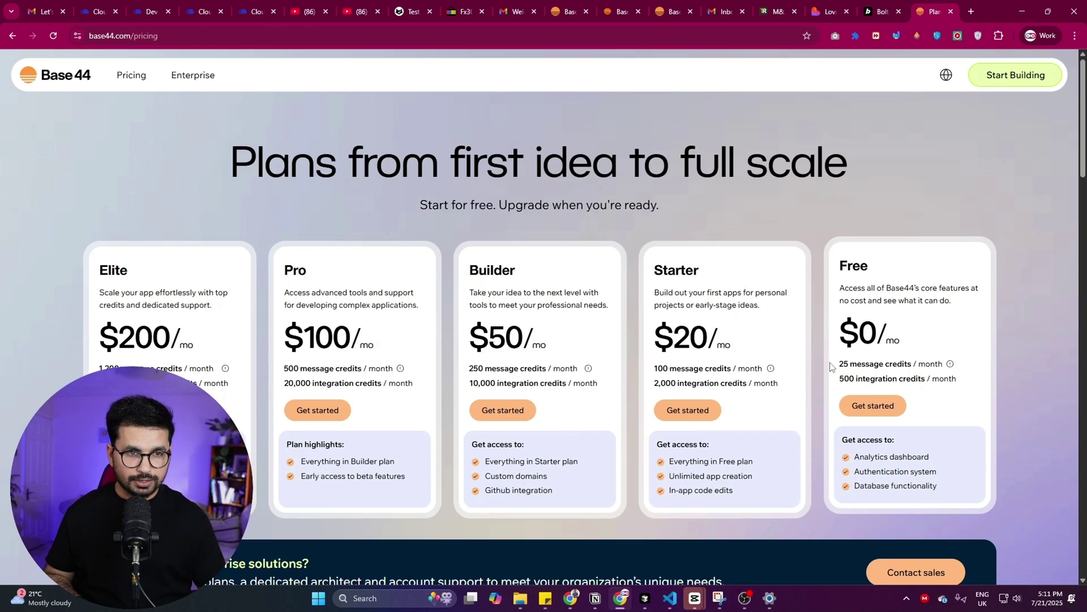
- Switch from the pricing page to the Base44 app builder and start a new app description
drag(844, 367, 865, 378)
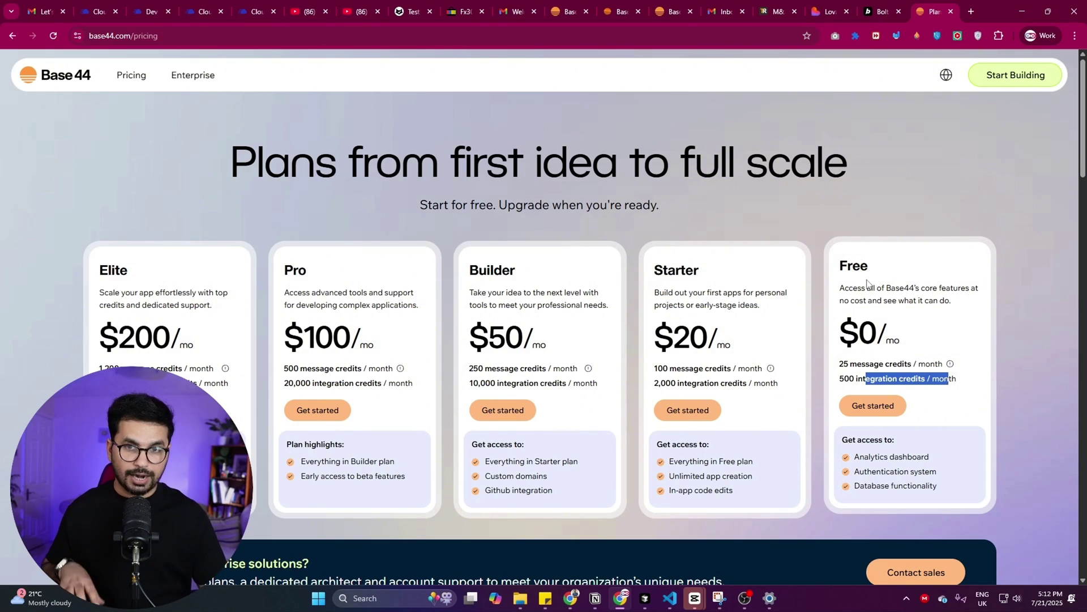
click(566, 11)
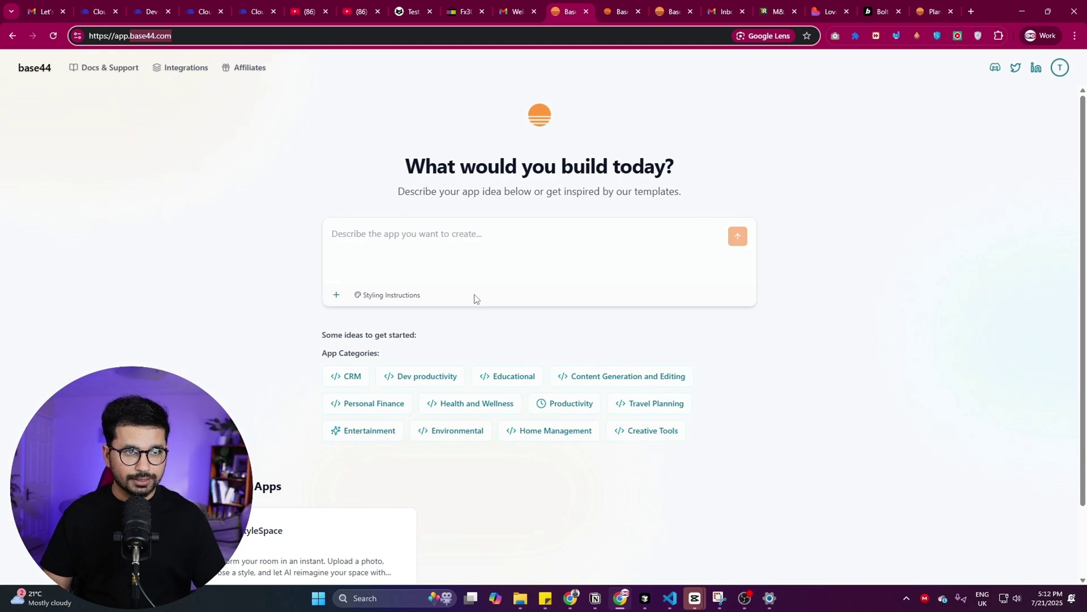
click(424, 248)
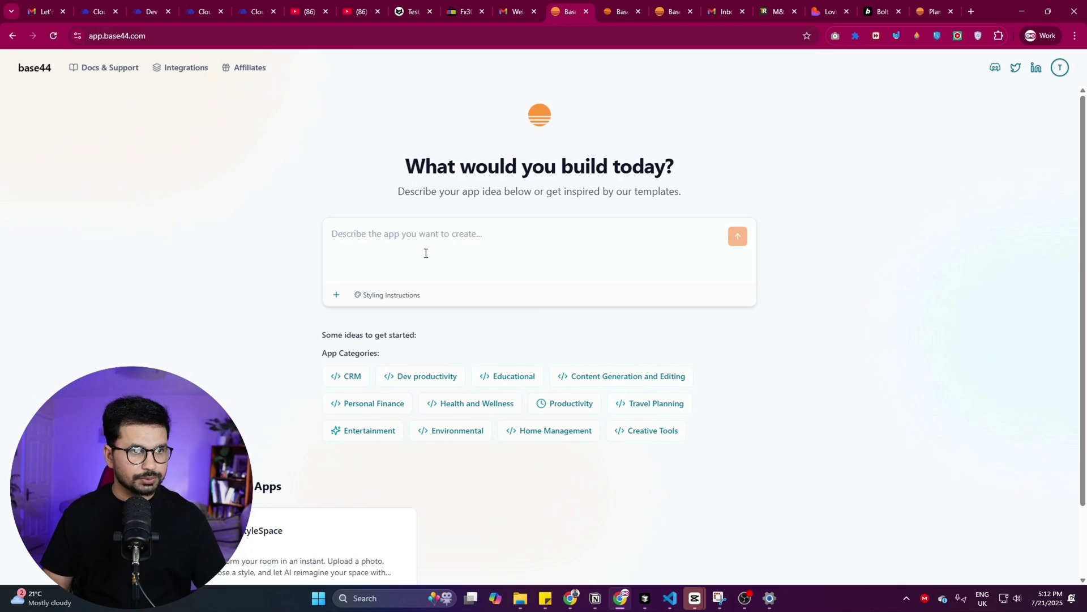
- Browse the styling presets and add the Neo-Brutalism style instructions to the app prompt
click(395, 298)
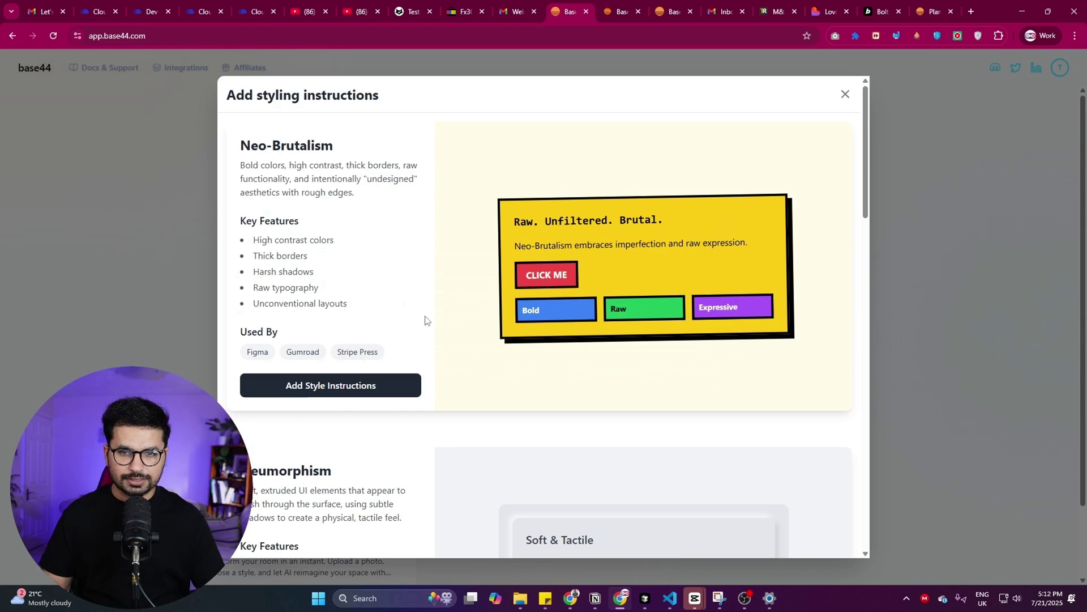
scroll(426, 321, down, 5)
scroll(503, 405, up, 5)
scroll(515, 366, down, 11)
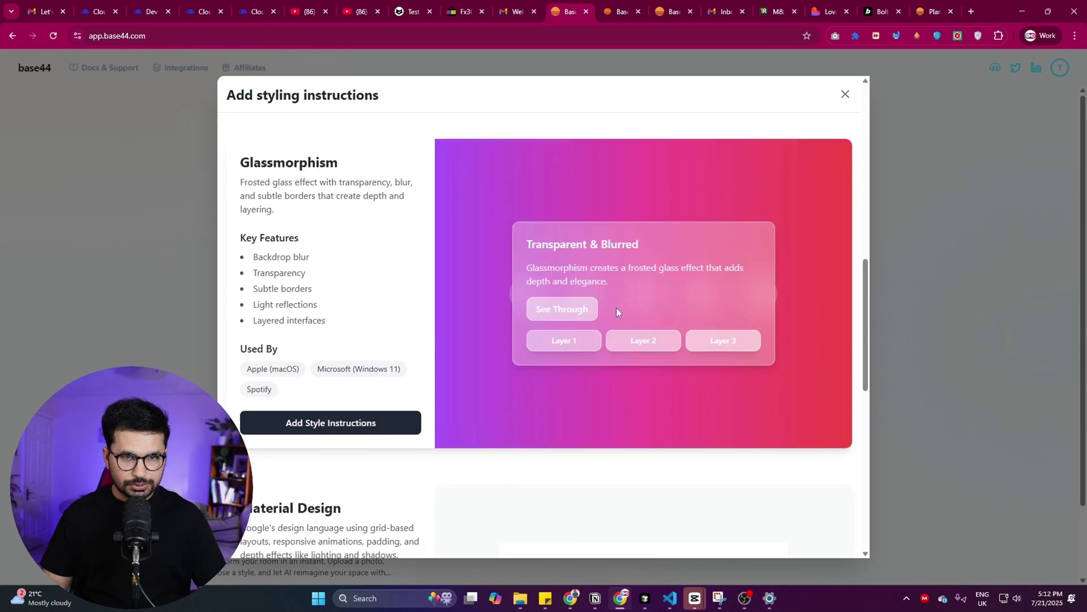
scroll(616, 307, down, 10)
scroll(602, 325, up, 12)
middle_click(622, 302)
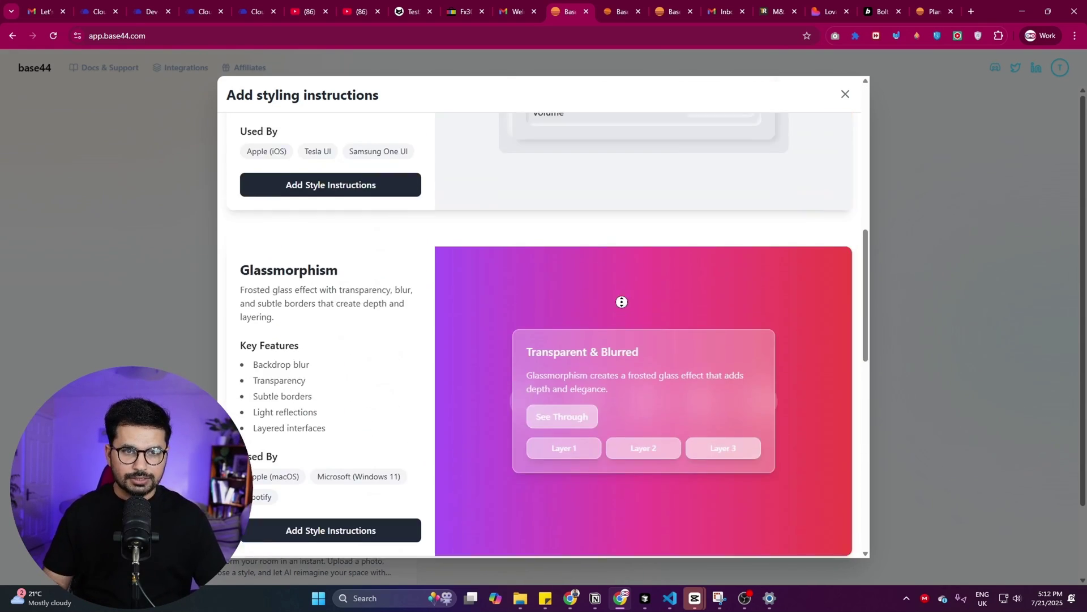
scroll(622, 301, up, 9)
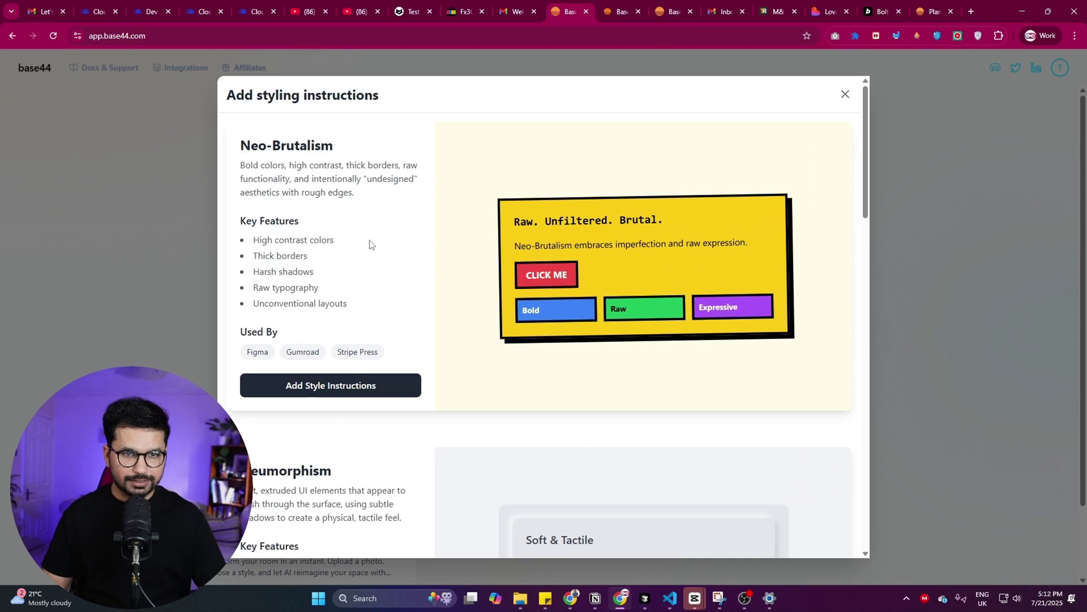
click(320, 385)
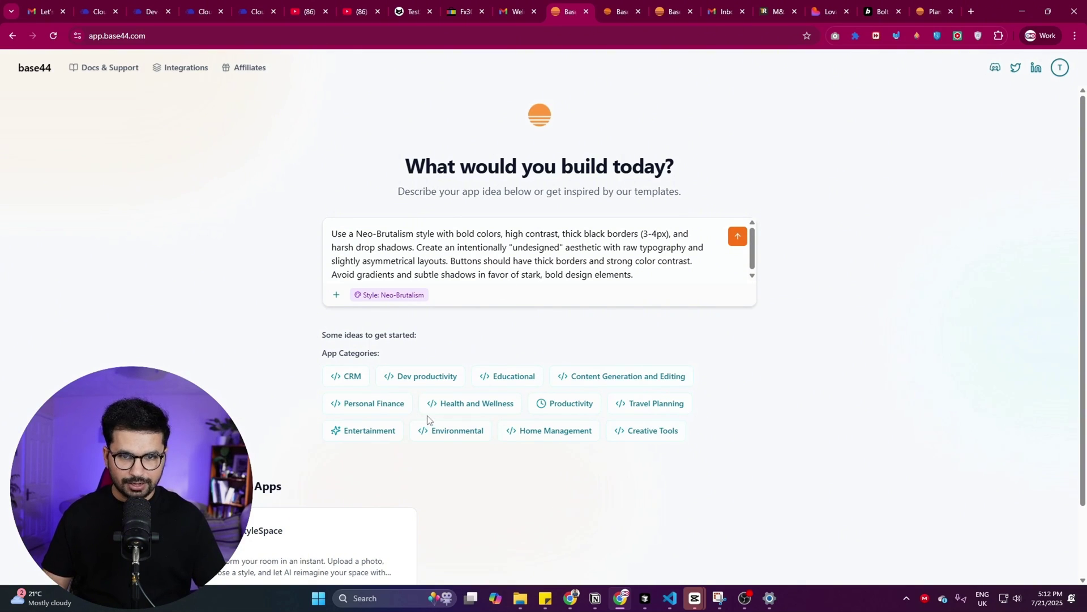
- Fill the prompt with the Debt Repayment Planner idea from the Personal Finance category and submit it to generate the app
click(386, 405)
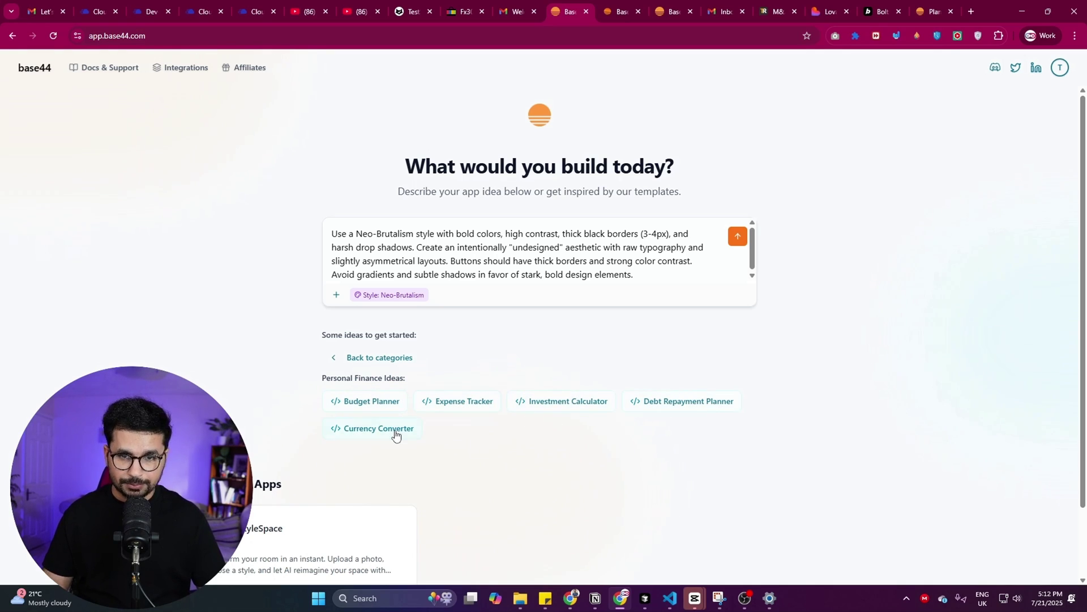
click(704, 404)
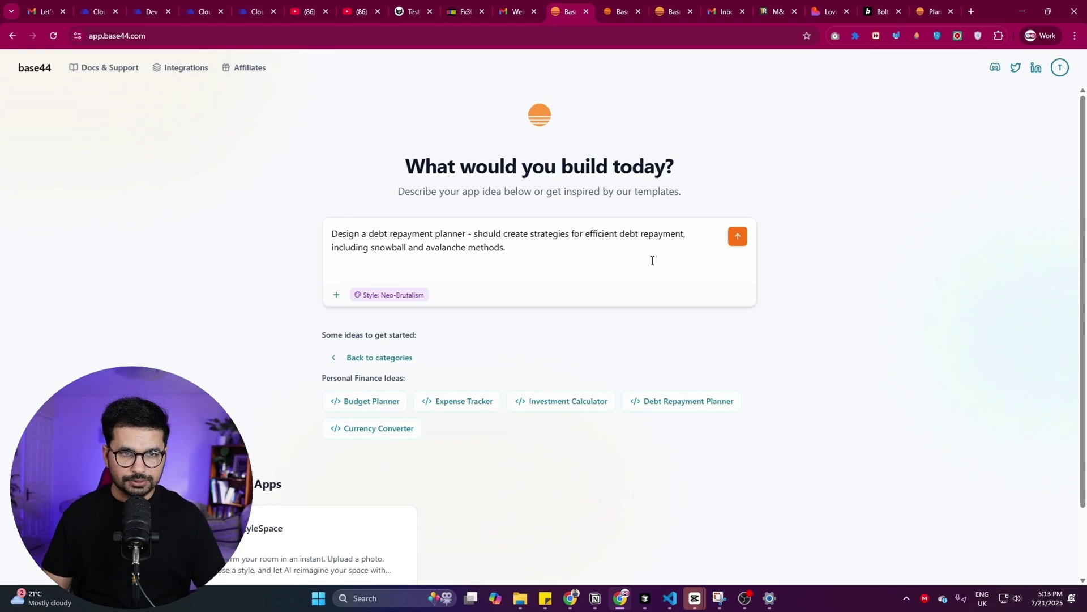
click(739, 242)
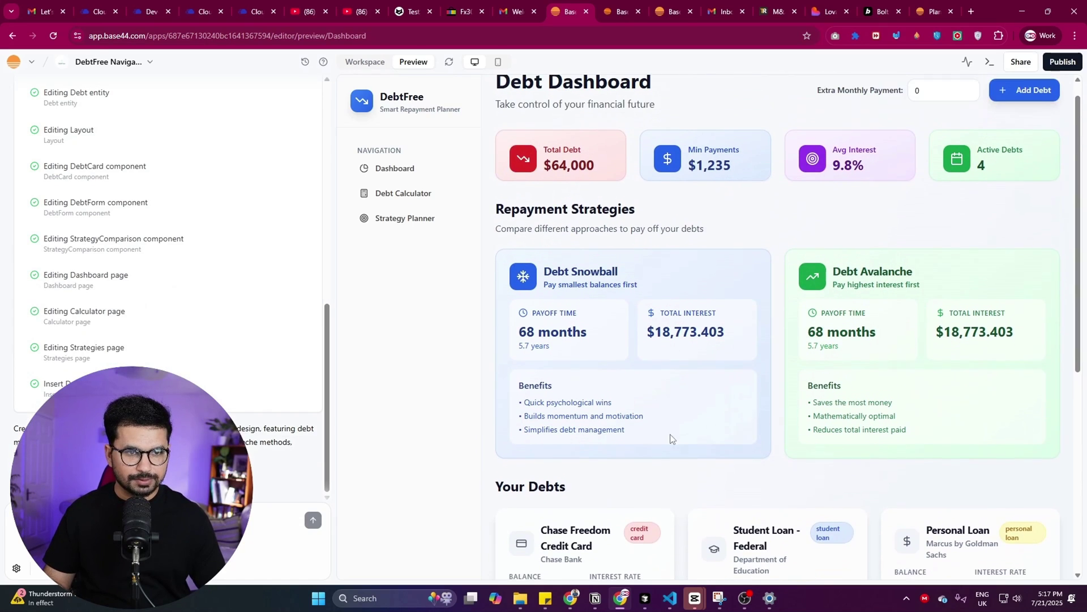
- Review the generated Debt Dashboard's summary cards, repayment strategies and list of debts
scroll(670, 438, up, 1)
scroll(714, 238, down, 6)
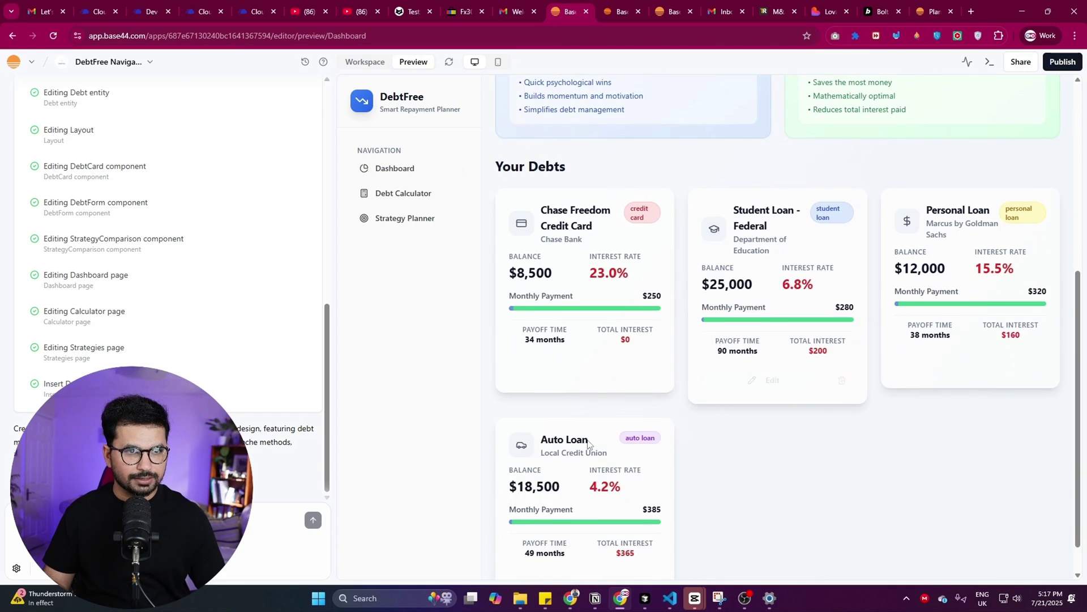
scroll(590, 451, up, 6)
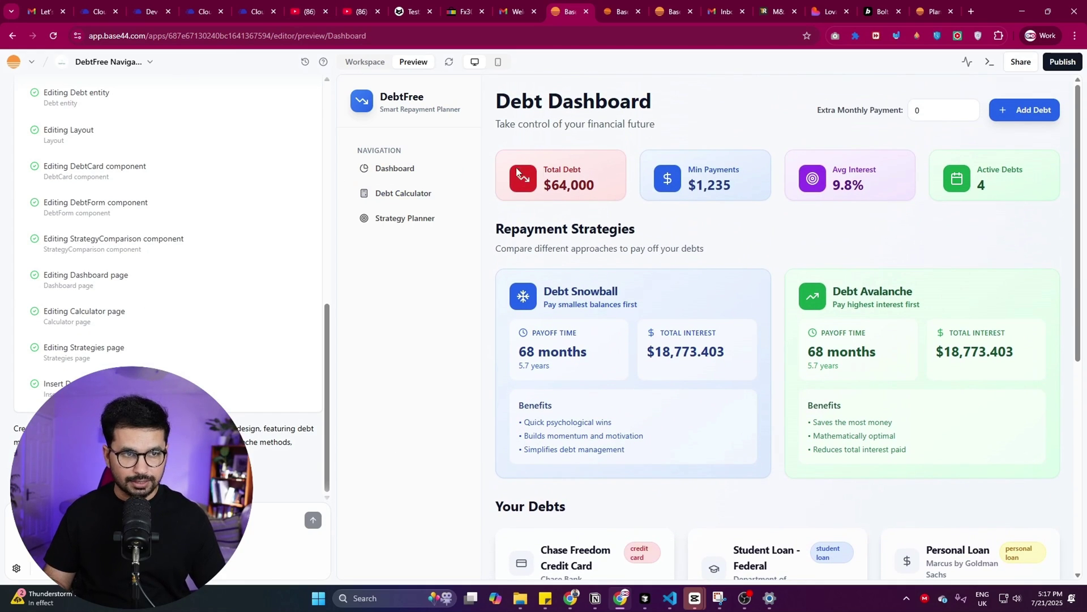
scroll(631, 346, down, 6)
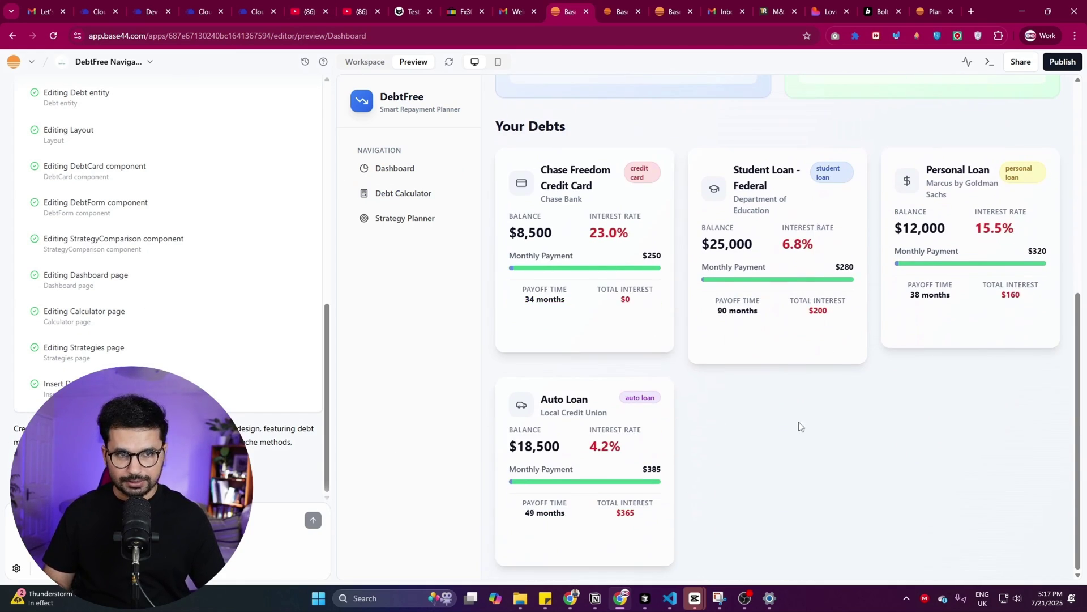
scroll(799, 425, up, 6)
- Start a new debt named fsdfs with lender fssdf and debt type Student Loan
click(1026, 111)
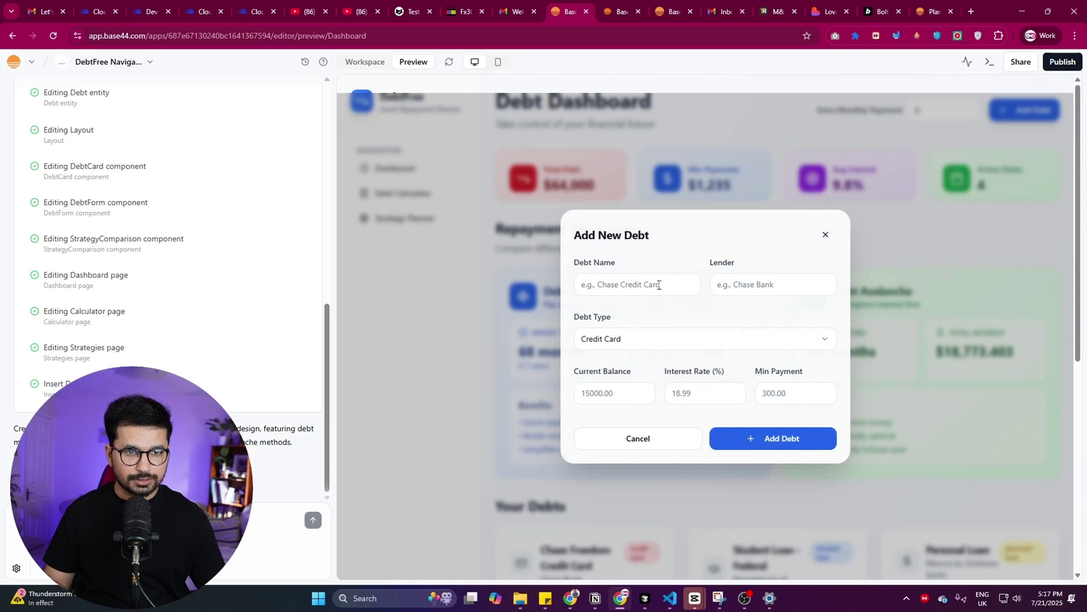
click(643, 284)
text(fsdfs)
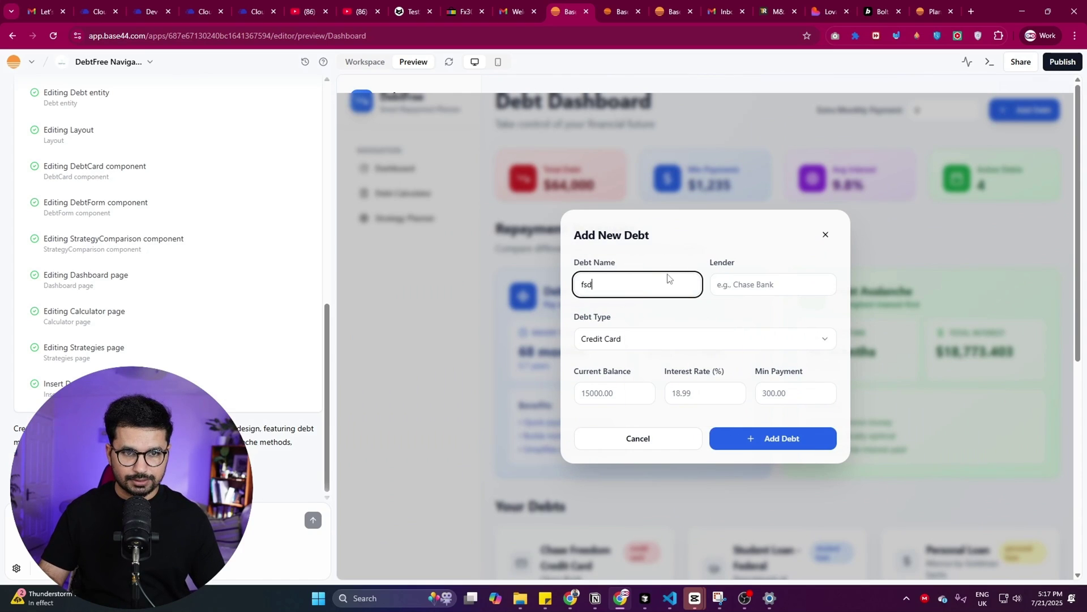
click(768, 286)
text(fssdf)
key(Tab)
key(s)
- Set the new debt's current balance to 2342342, interest rate to 23423 and minimum payment to 23432, and save it
click(614, 391)
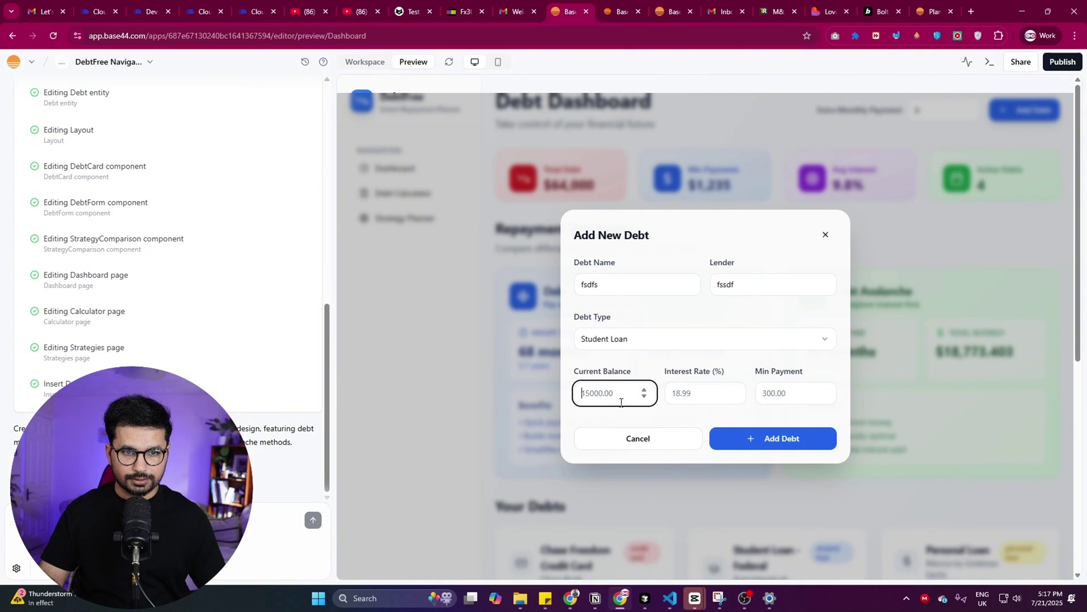
text(2342)
click(705, 391)
text(2342)
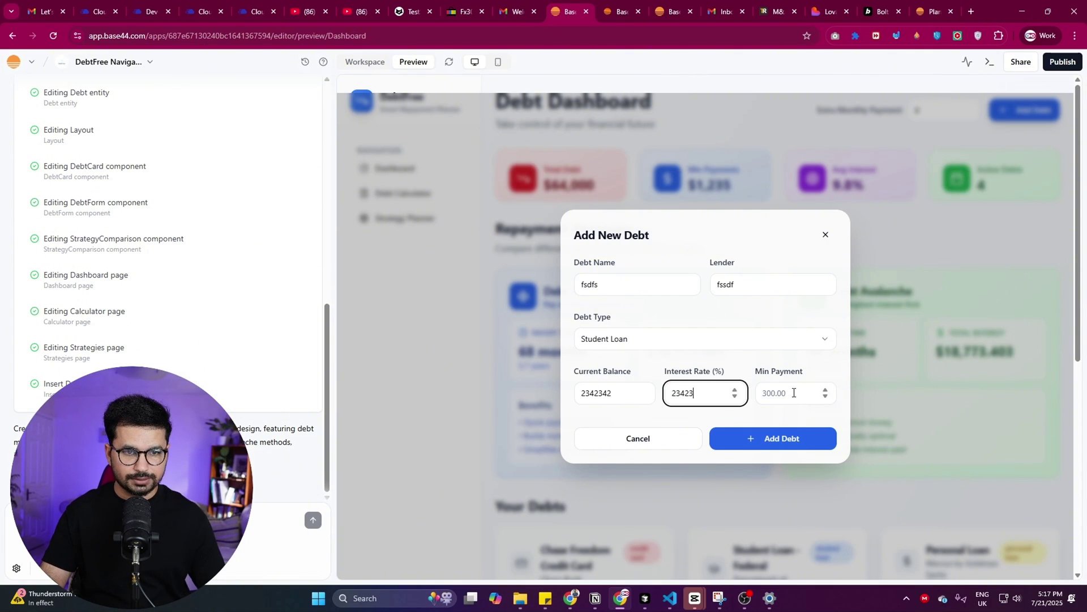
key(Tab)
text(2342)
key(Return)
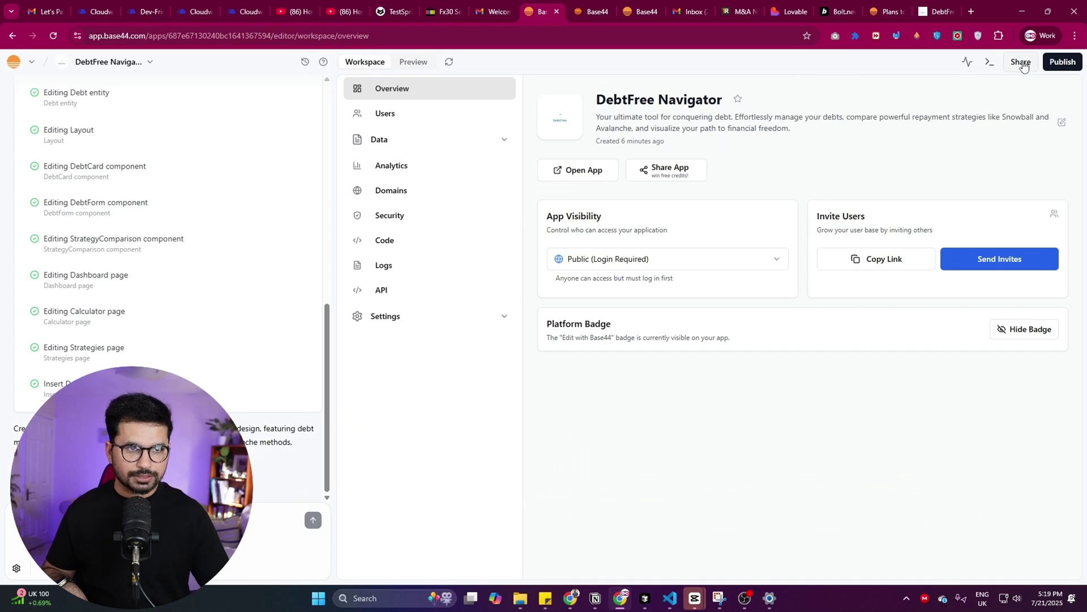
- Copy the app's share URL, load it in a new tab of the other Chrome window and sign in with Google
click(1022, 64)
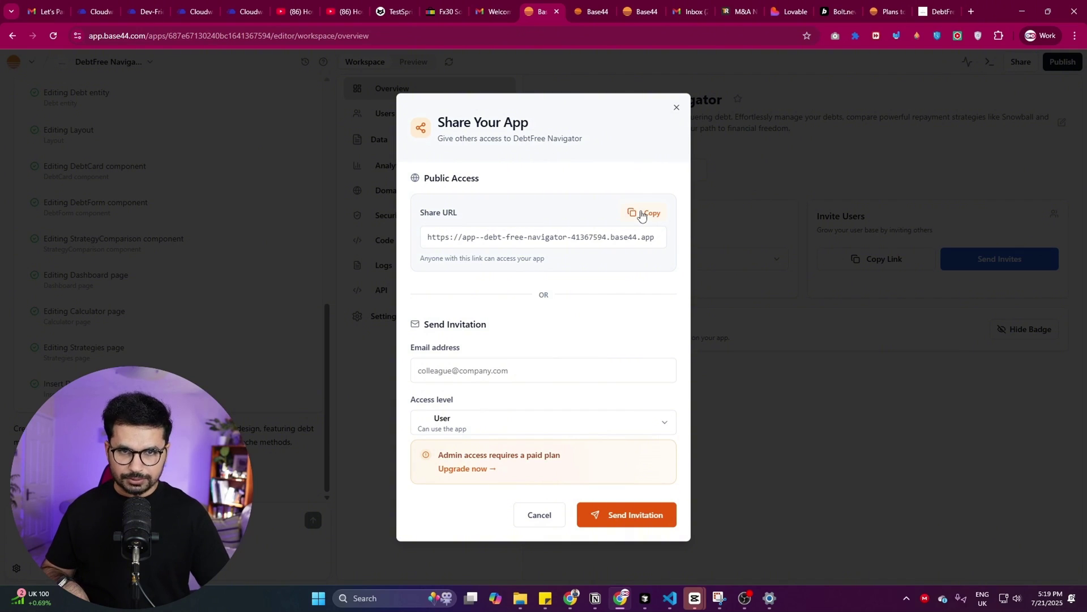
mouse_move(617, 604)
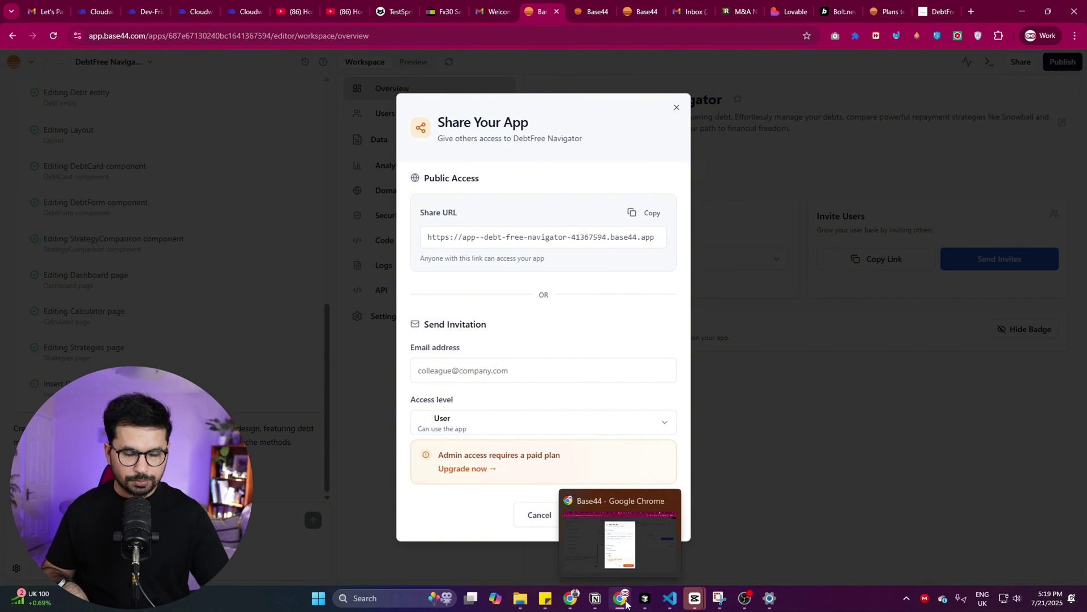
click(571, 598)
click(972, 12)
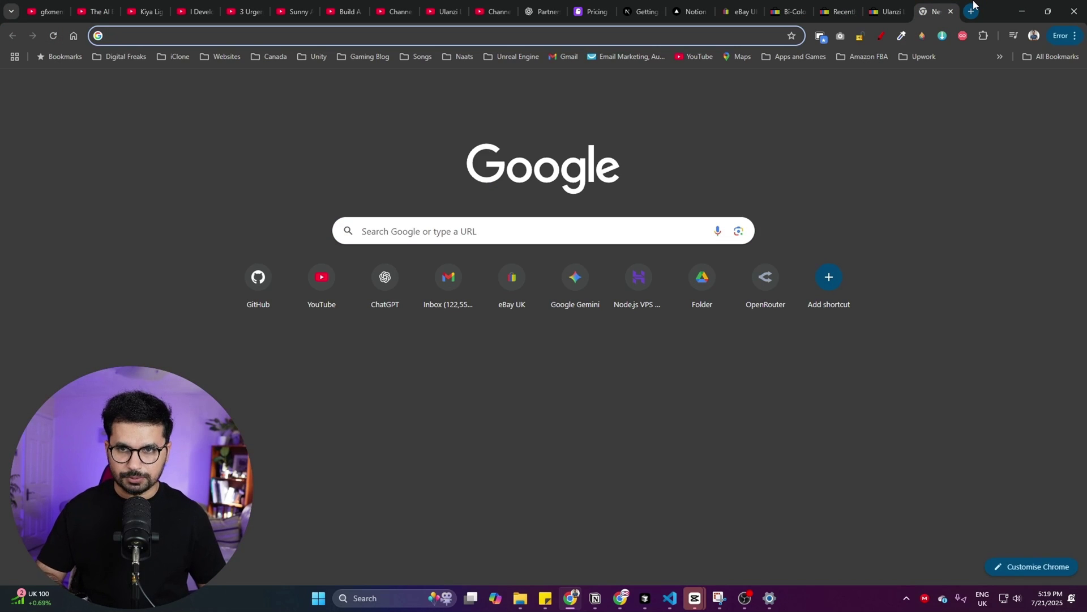
key(ctrl+v)
key(Return)
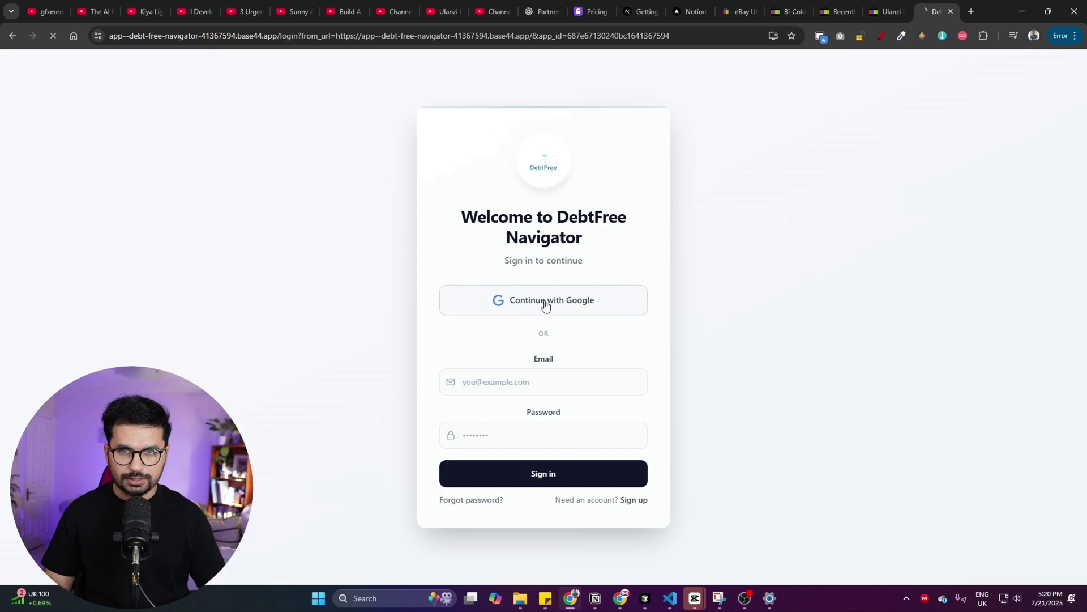
click(545, 305)
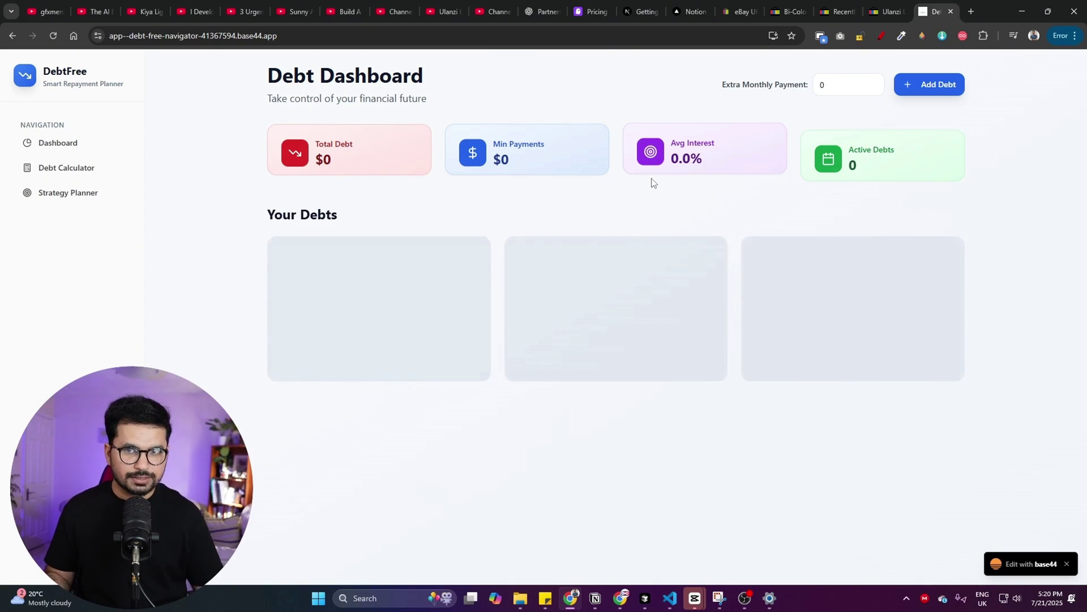
- Return to the Base44 workspace and inspect the role options of the existing user in the users list
key(alt+Tab)
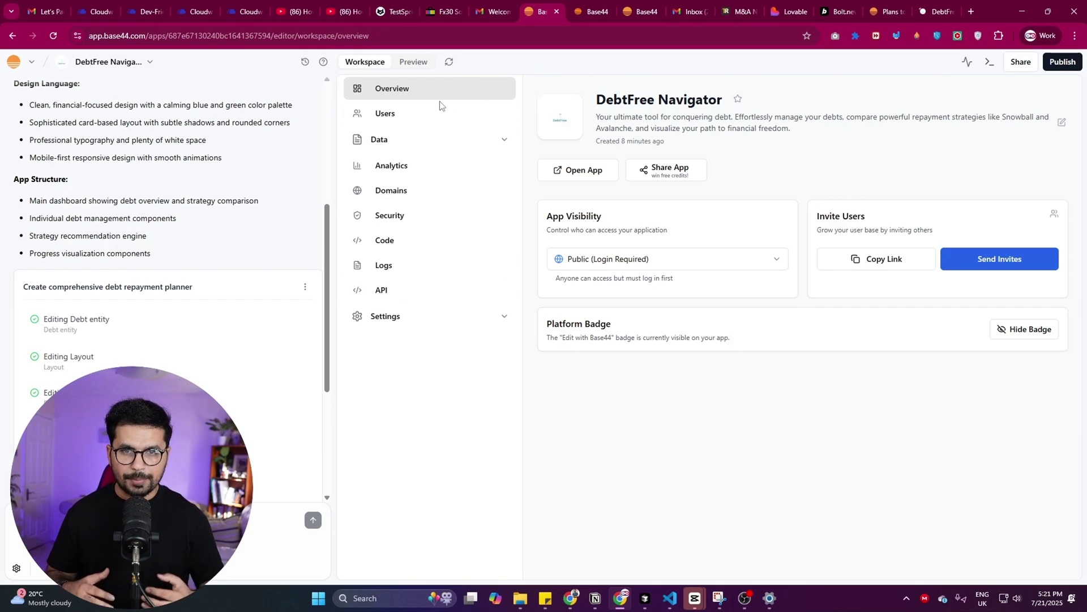
click(385, 119)
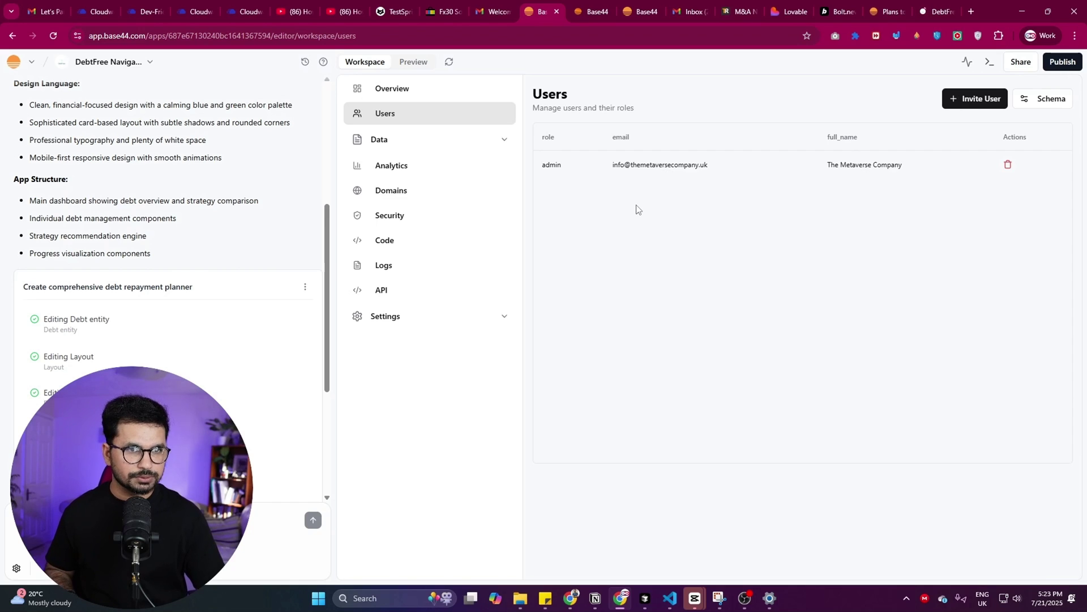
click(628, 168)
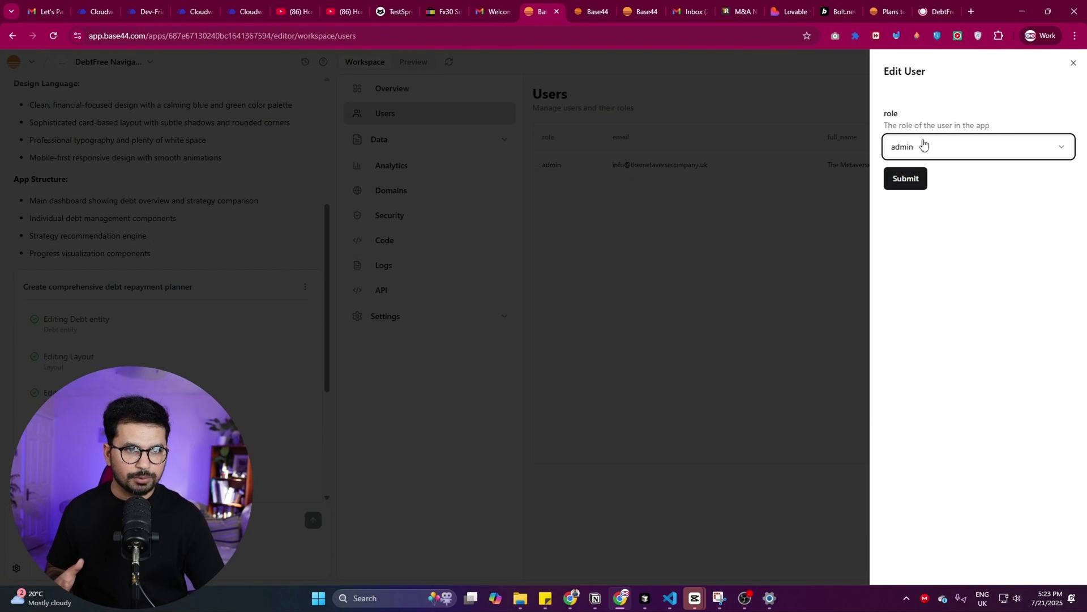
click(965, 148)
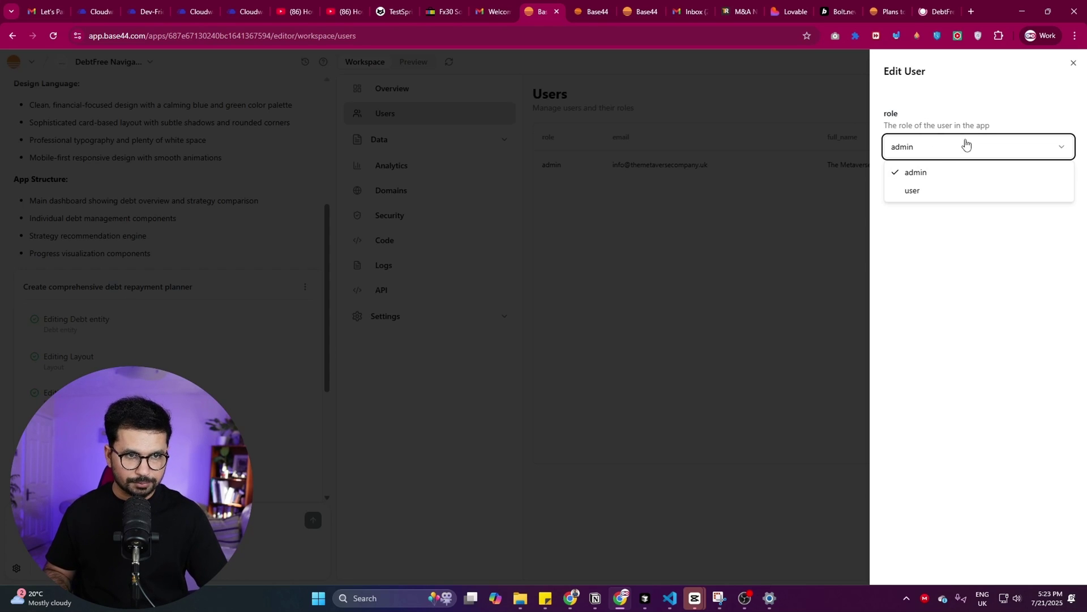
click(780, 222)
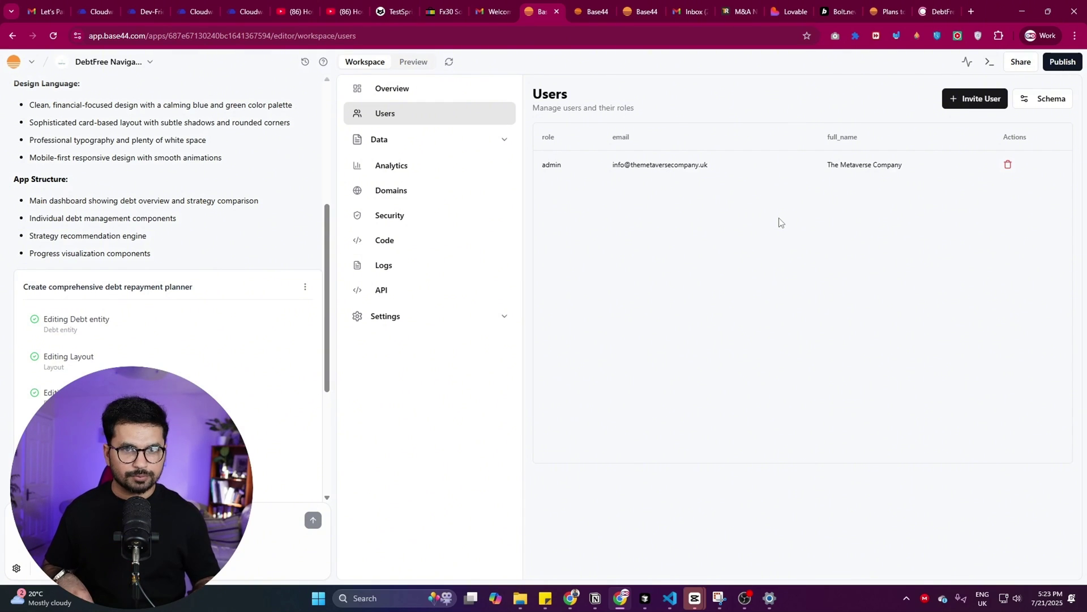
- Show the records of the Debt table in the app's data section
click(404, 150)
click(402, 148)
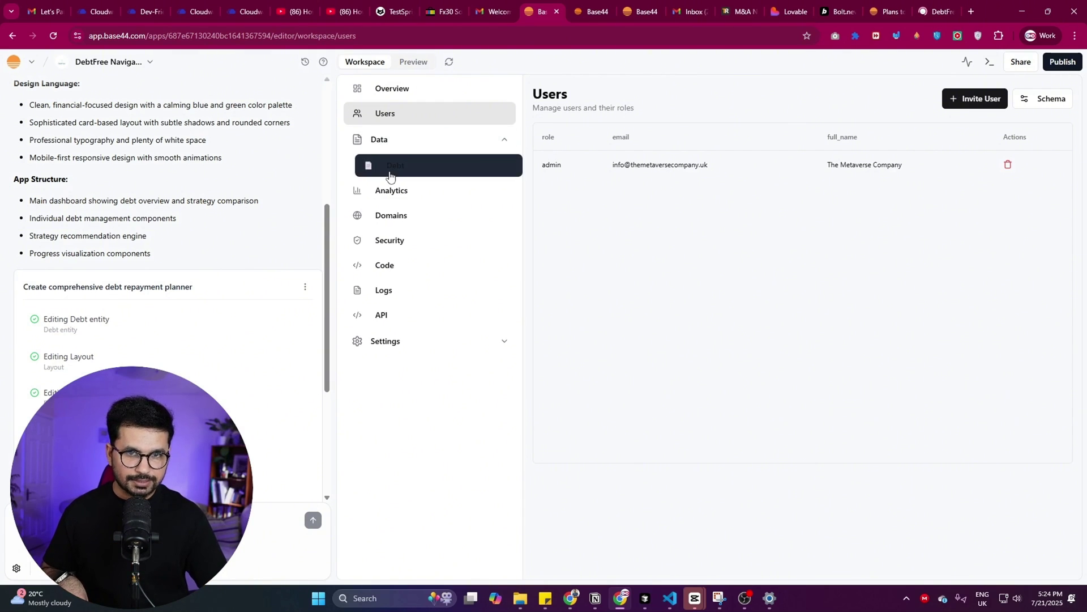
click(390, 170)
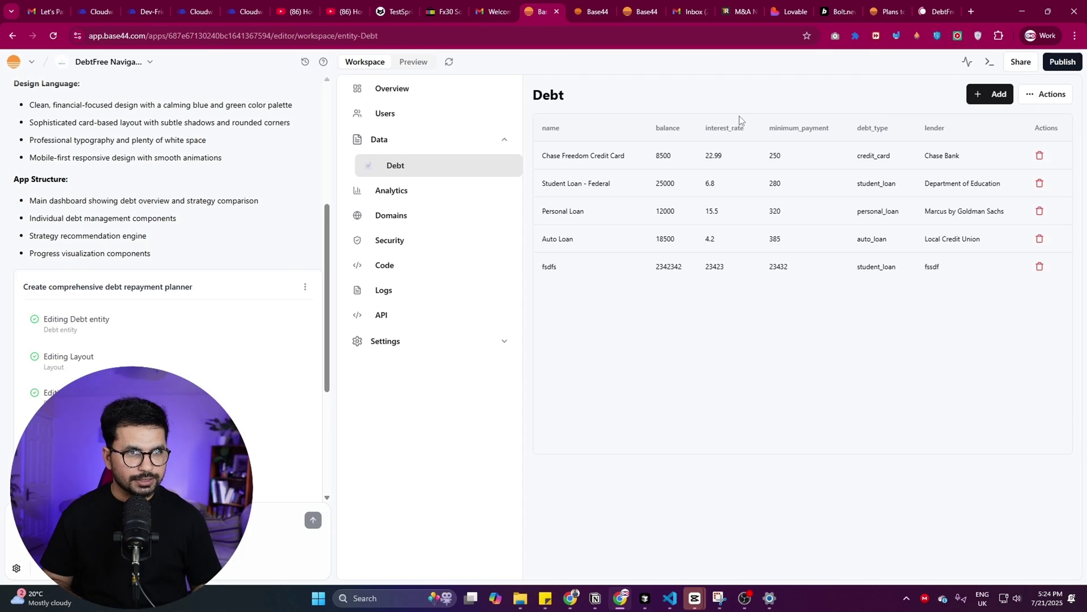
- Look through the app's Analytics, Domains and Security pages
click(399, 189)
scroll(731, 338, down, 3)
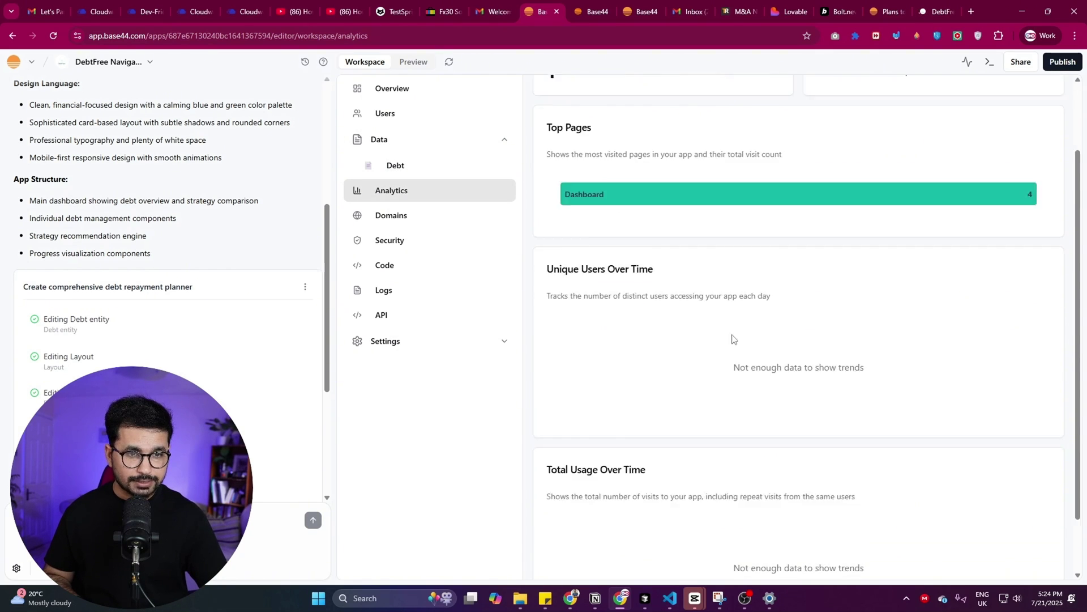
scroll(906, 351, up, 3)
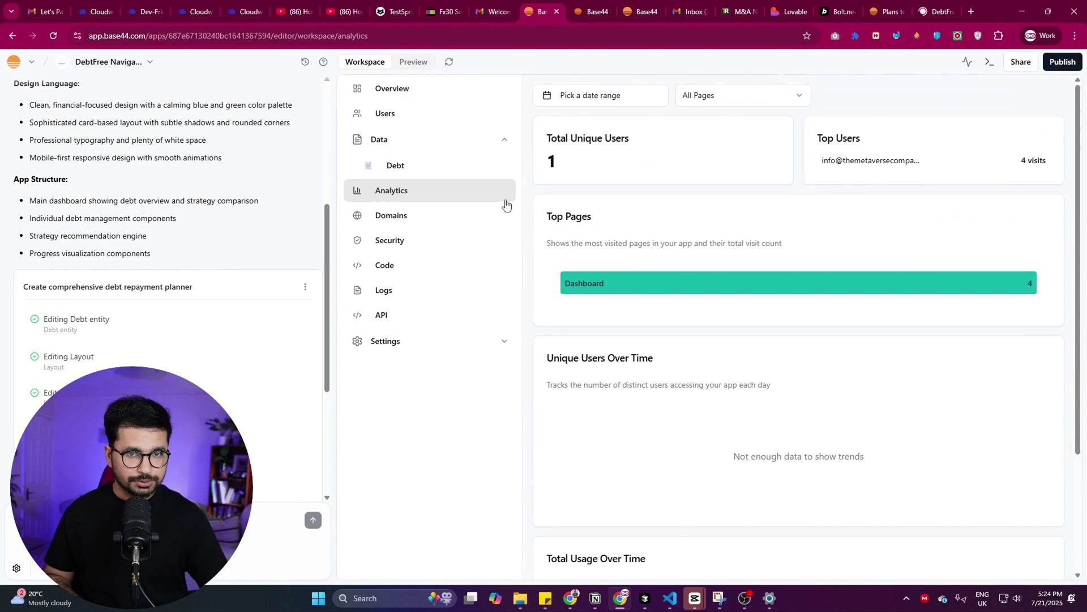
click(388, 213)
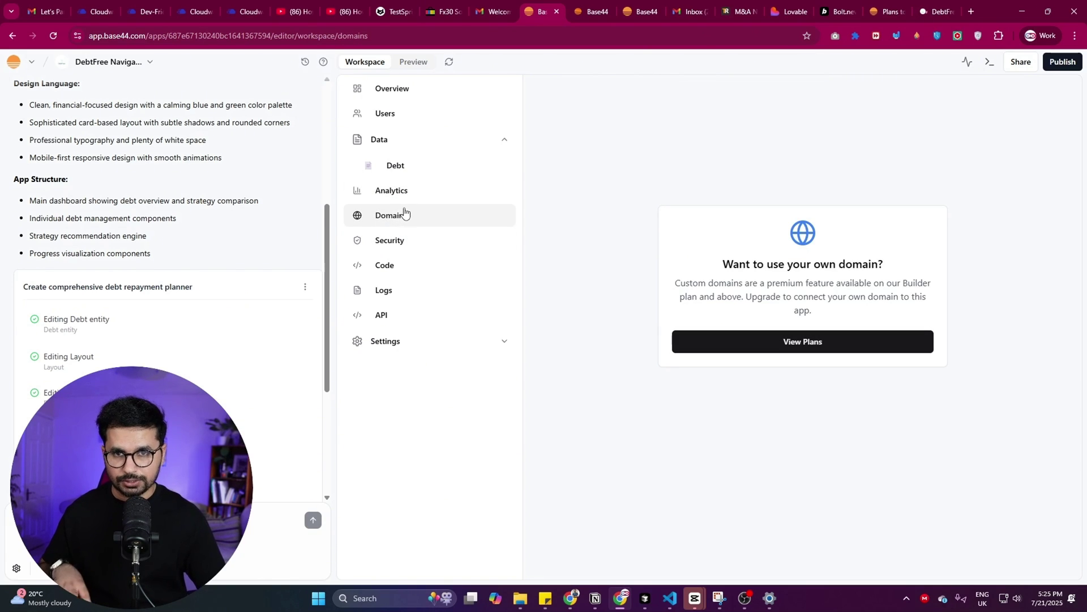
click(400, 239)
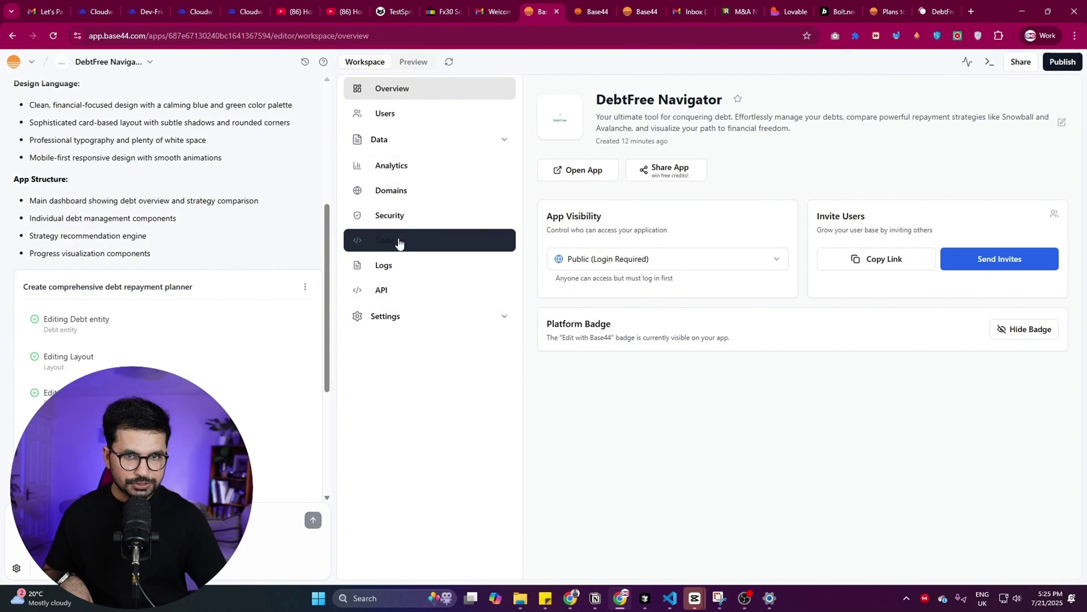
- Open the app's code and view the source files of the Dashboard and Calculator pages
click(418, 162)
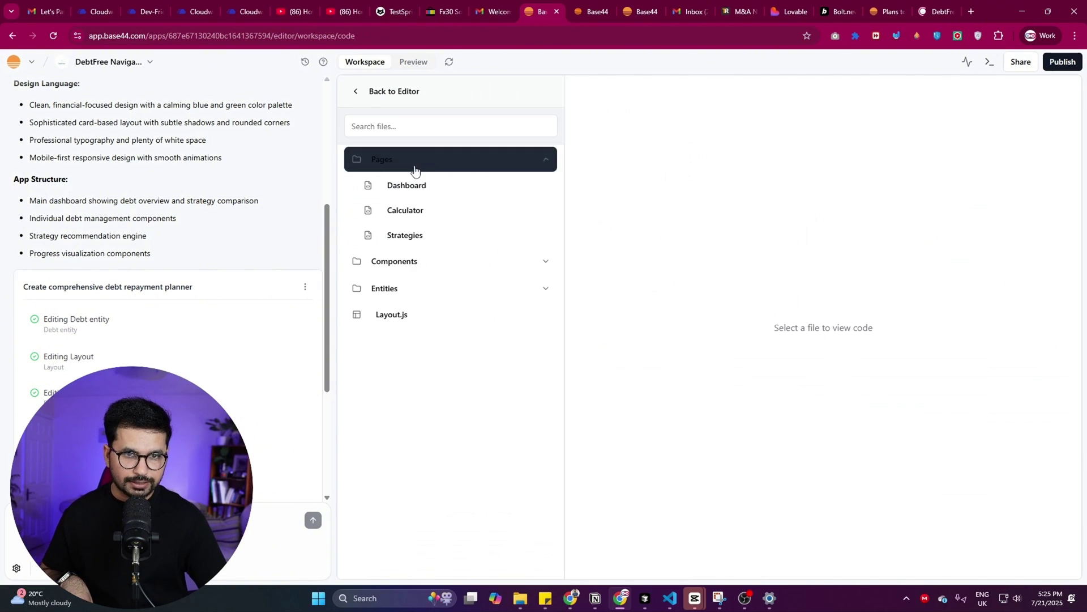
click(395, 192)
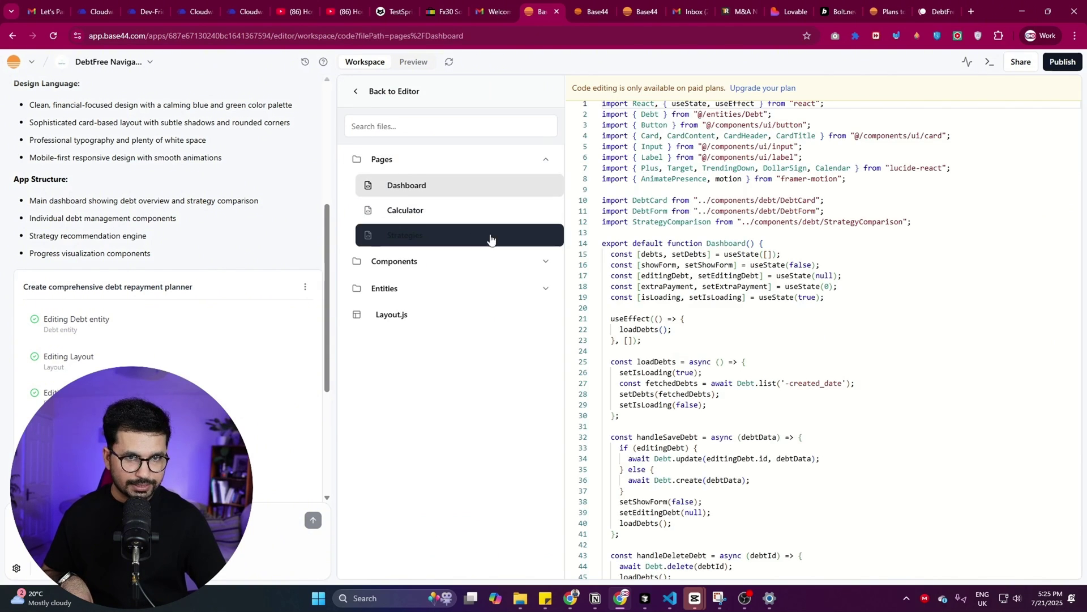
click(441, 210)
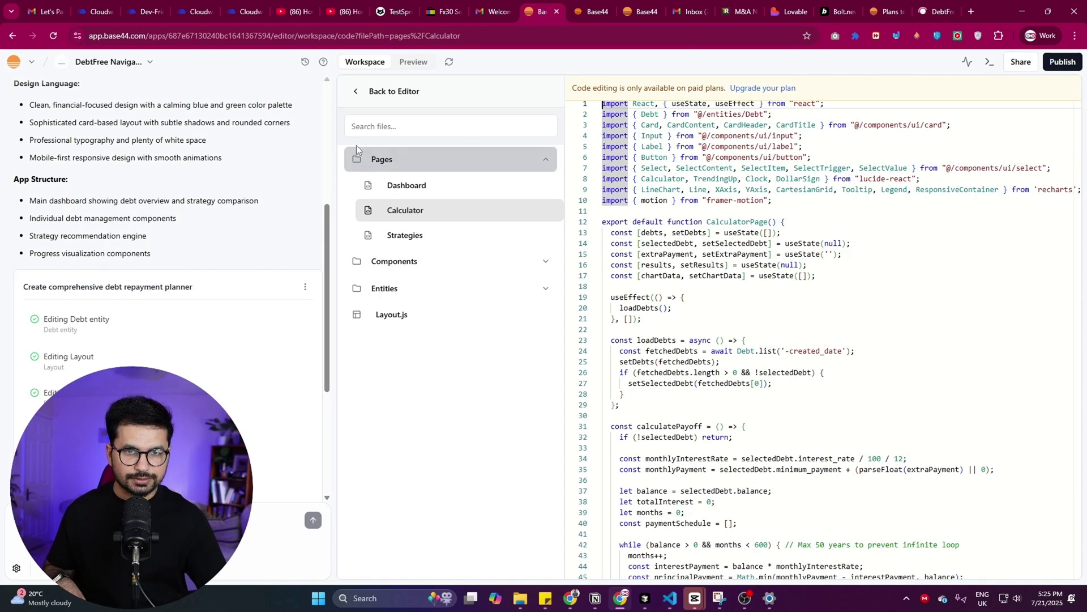
- Leave the code view and look at the API integration examples for the Debt entity
click(367, 69)
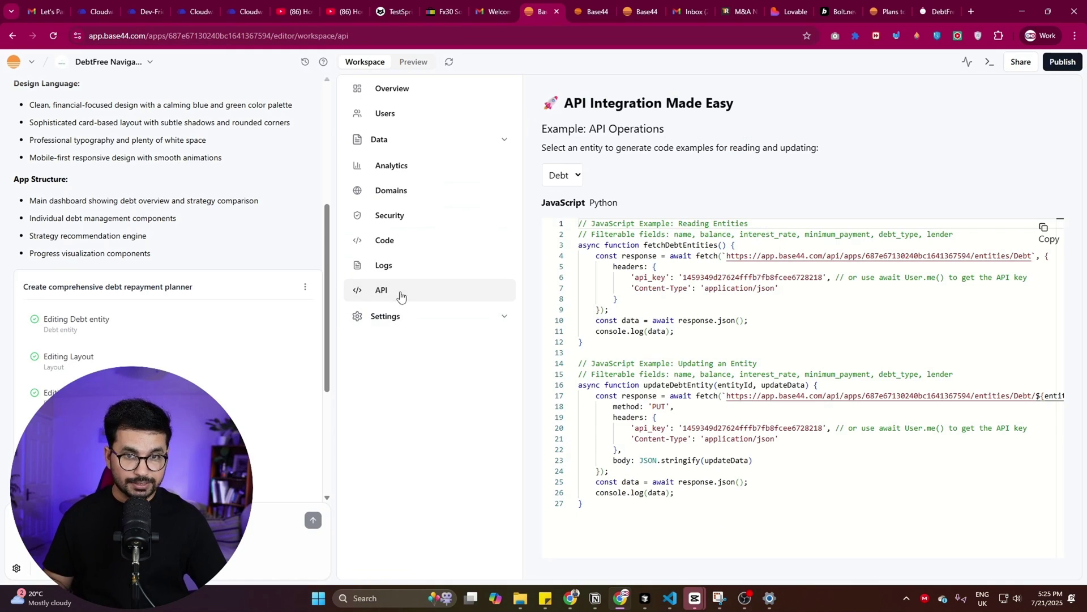
click(420, 291)
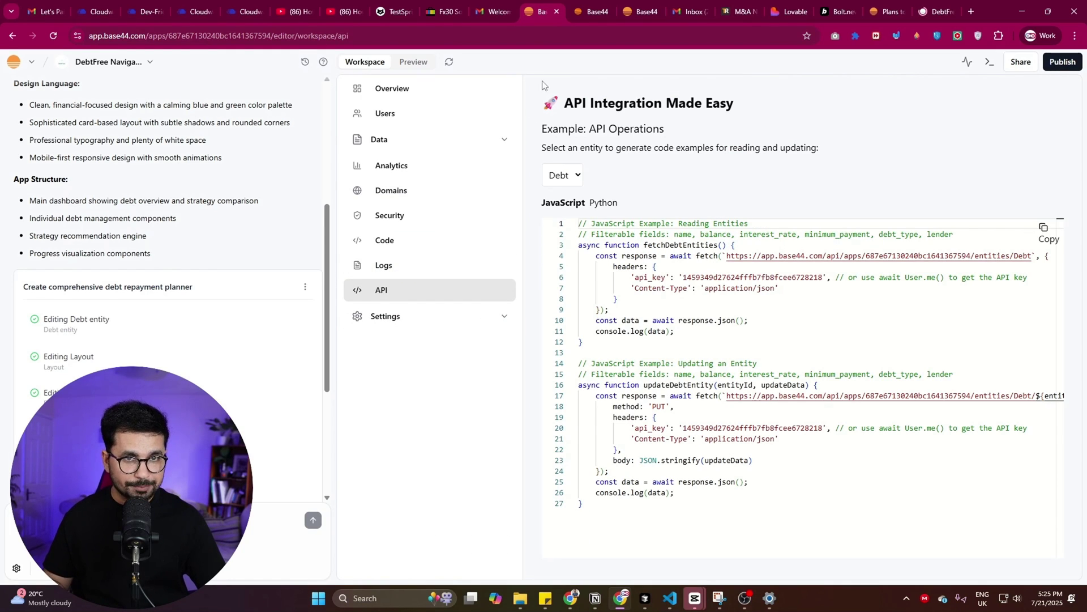
drag(541, 102, 735, 106)
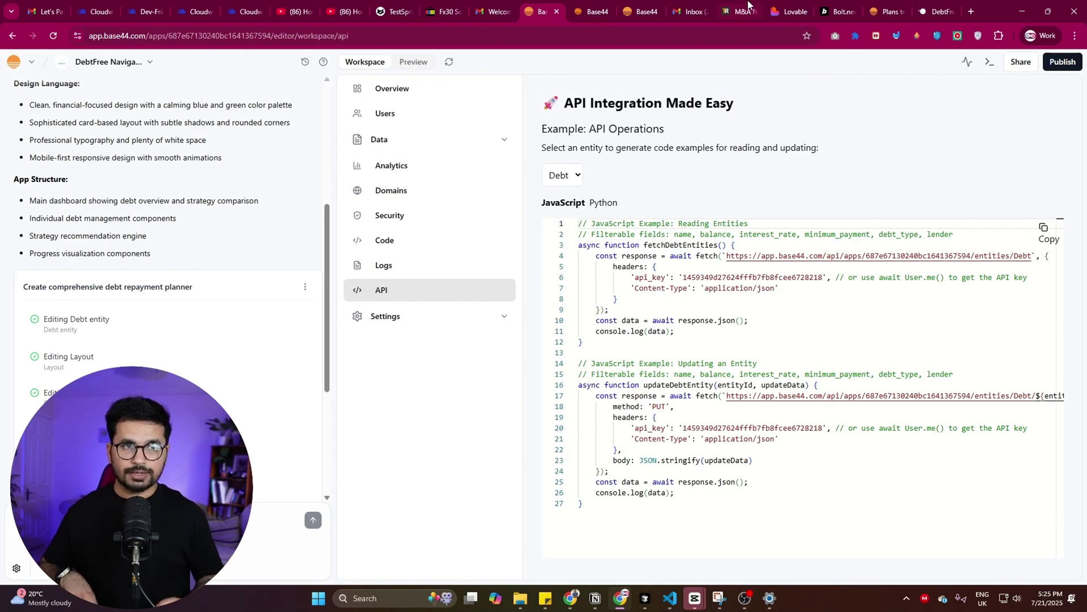
mouse_move(748, 4)
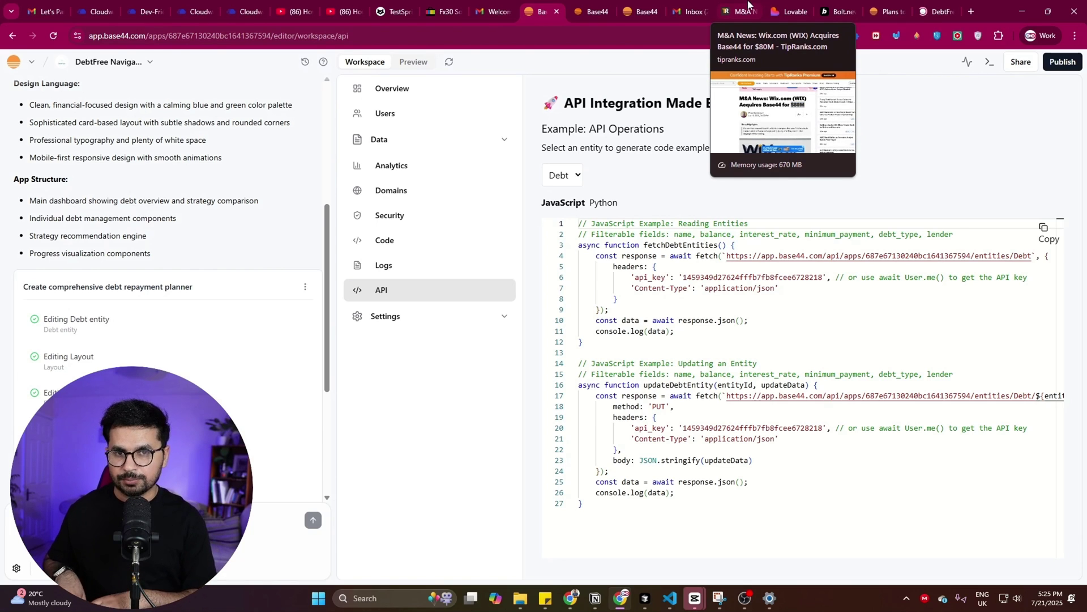